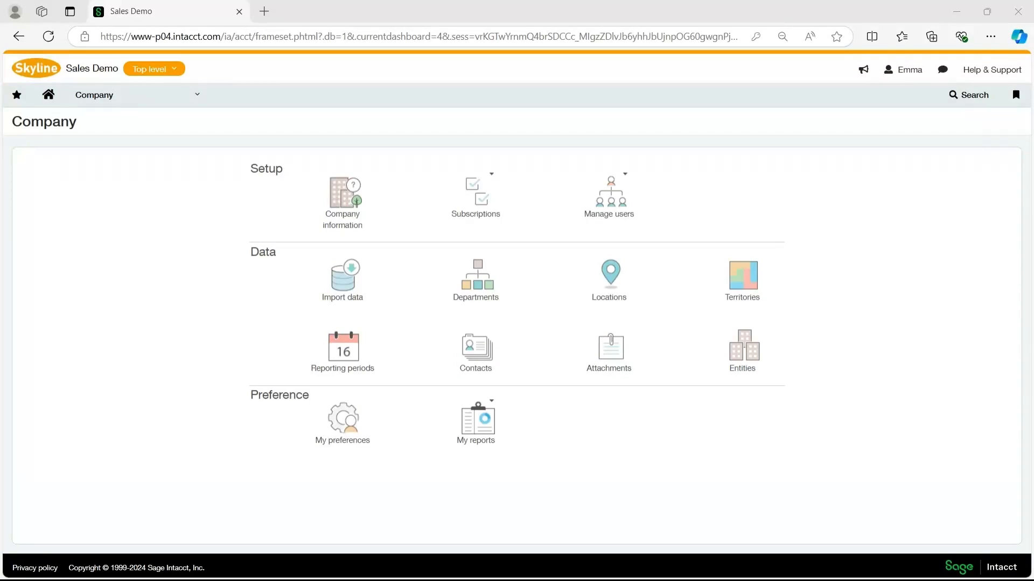
# - Create a company role named "AP Clerk" and continue to its subscriptions
pyautogui.click(178, 96)
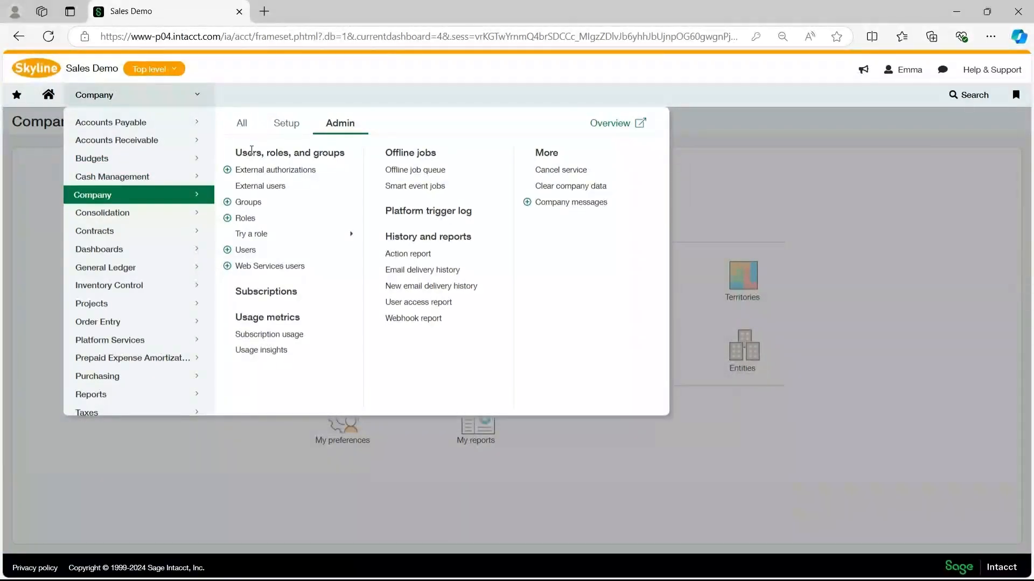
pyautogui.click(247, 217)
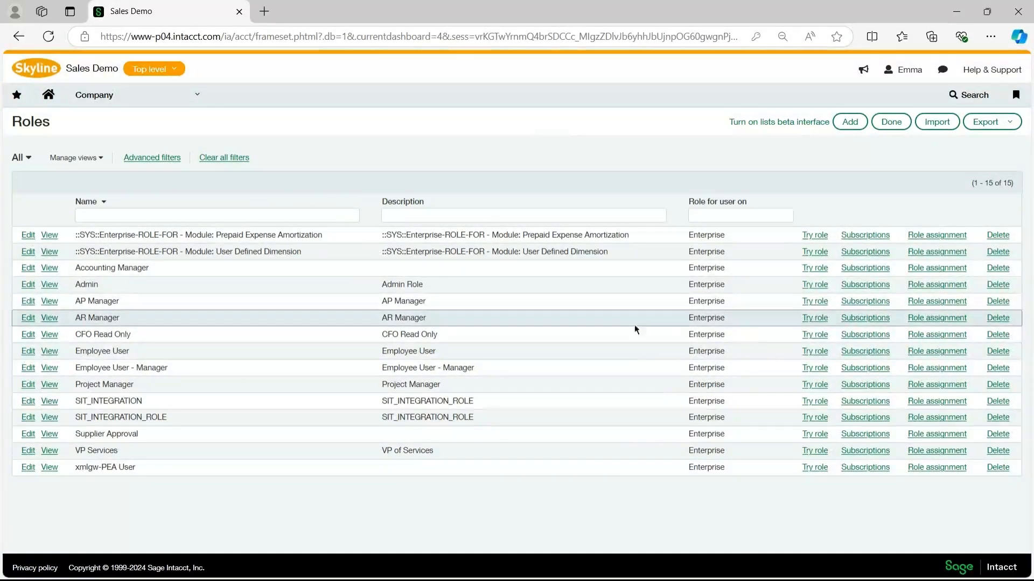
pyautogui.click(853, 124)
pyautogui.write('AP Clerk')
pyautogui.click(865, 122)
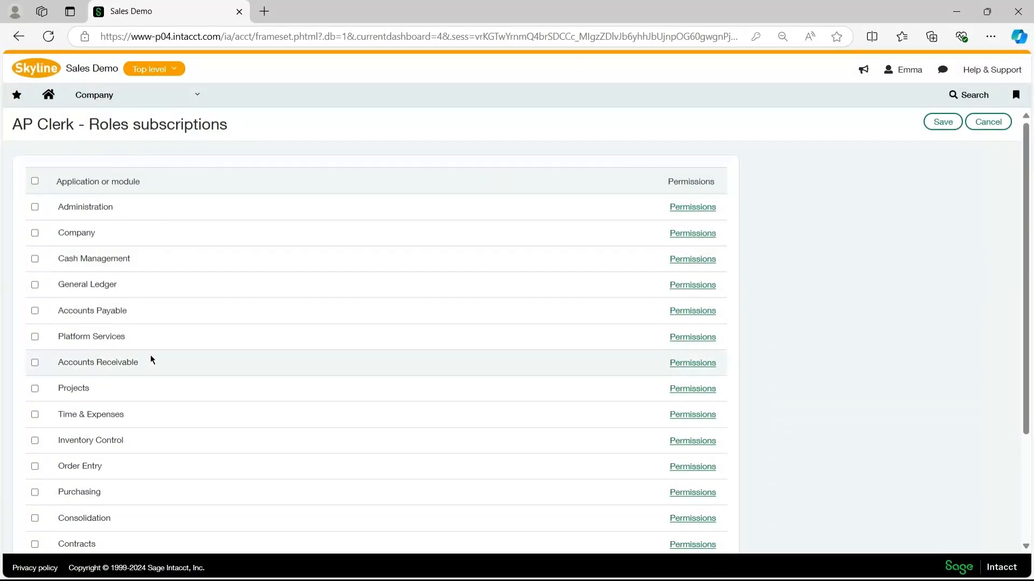
# - Subscribe the role to Accounts Payable, set its activities and lists to Read only, and allow Run for Pay AP supplier invoices
pyautogui.scroll(-3, 151, 355)
pyautogui.scroll(3, 150, 358)
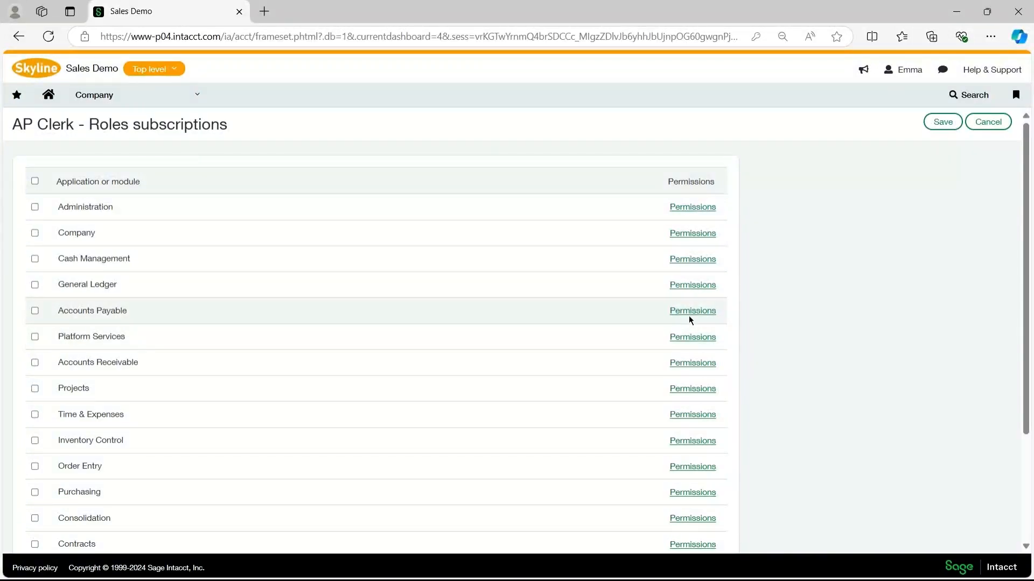
pyautogui.click(78, 312)
pyautogui.click(698, 314)
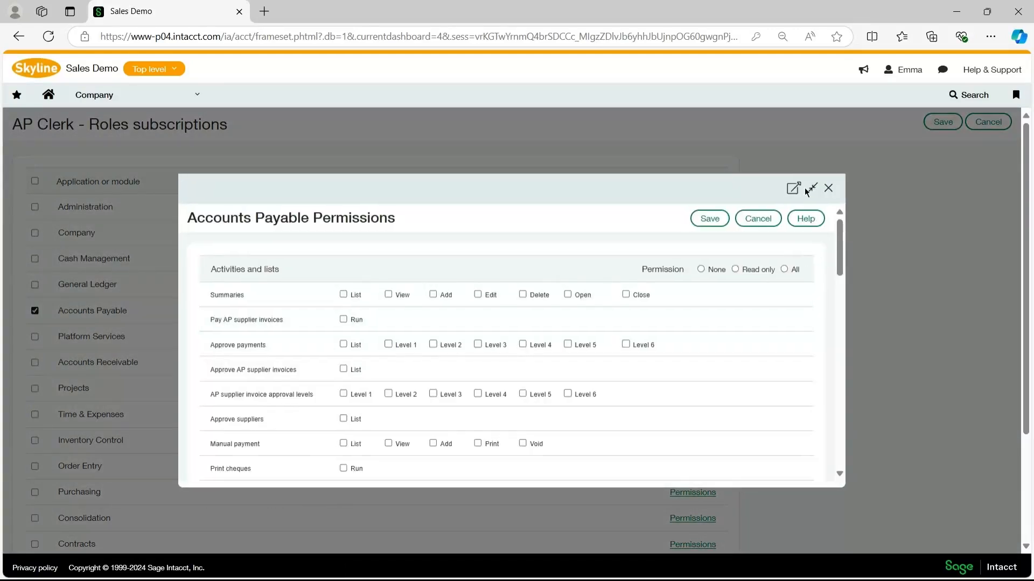
pyautogui.click(809, 189)
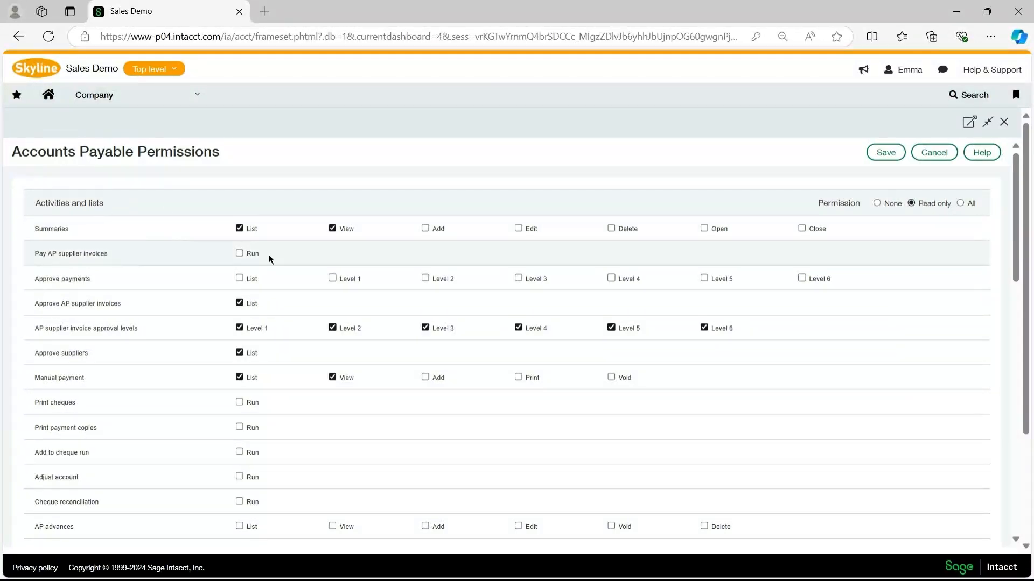
pyautogui.click(240, 253)
# - Remove Levels 1 to 6 from the AP supplier invoice approval levels in the Accounts Payable permissions
pyautogui.scroll(-1, 237, 264)
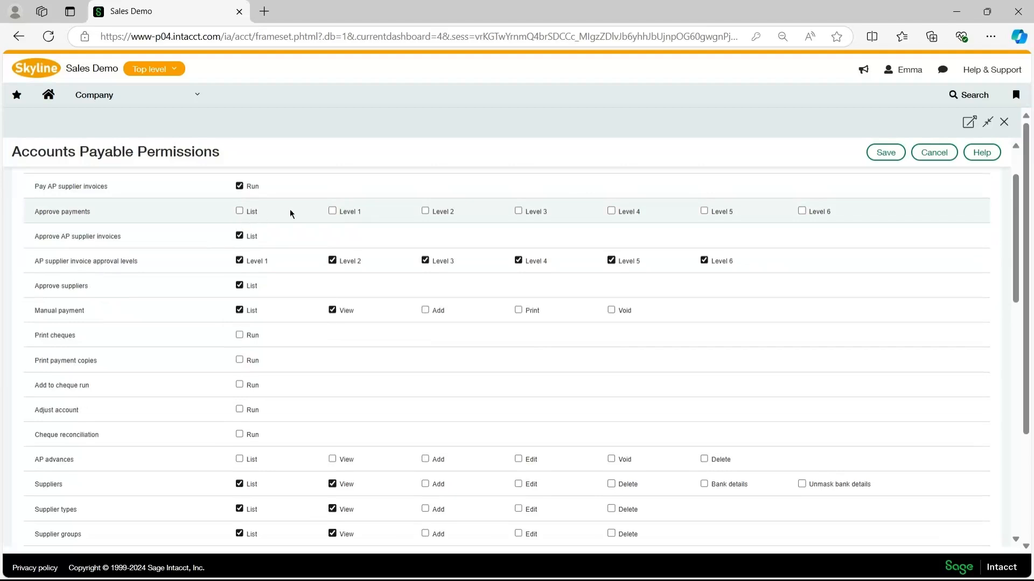
pyautogui.scroll(-1, 235, 339)
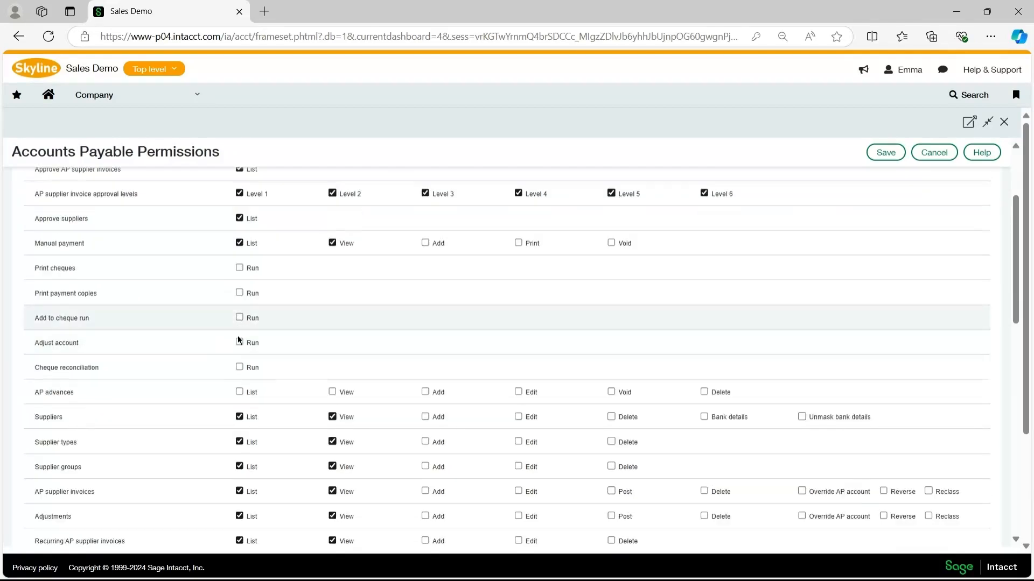
pyautogui.scroll(2, 403, 233)
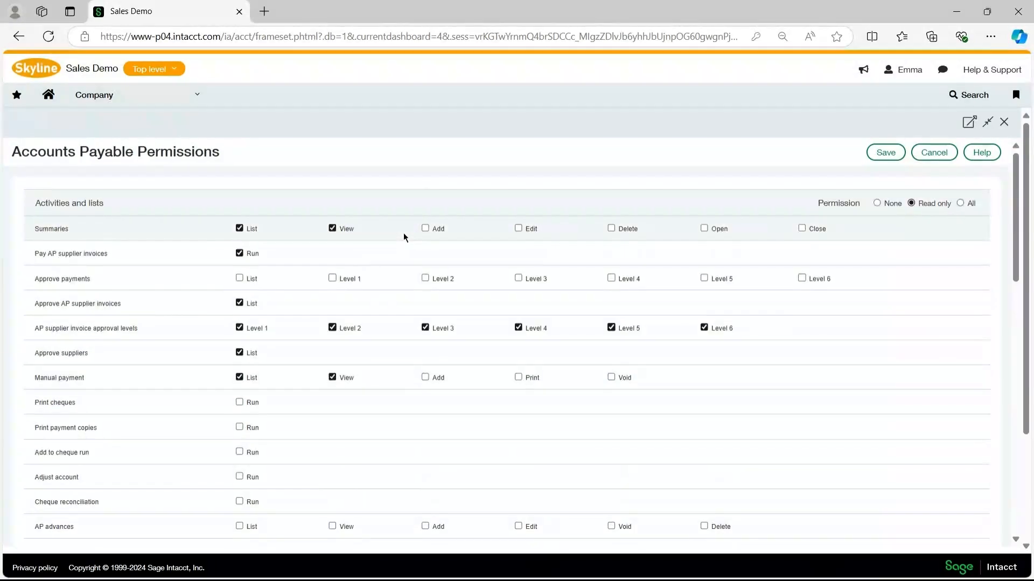
pyautogui.click(518, 327)
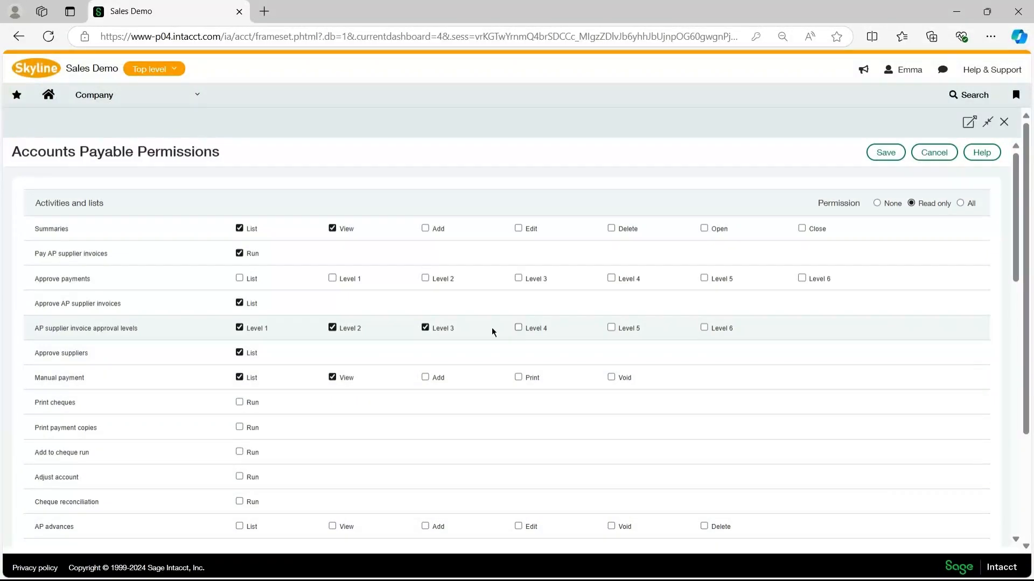
pyautogui.click(425, 328)
pyautogui.click(333, 327)
pyautogui.click(239, 327)
# - Grant Add for Suppliers plus Add, Edit and Post for AP supplier invoices, and save the Accounts Payable permissions
pyautogui.scroll(-1, 259, 309)
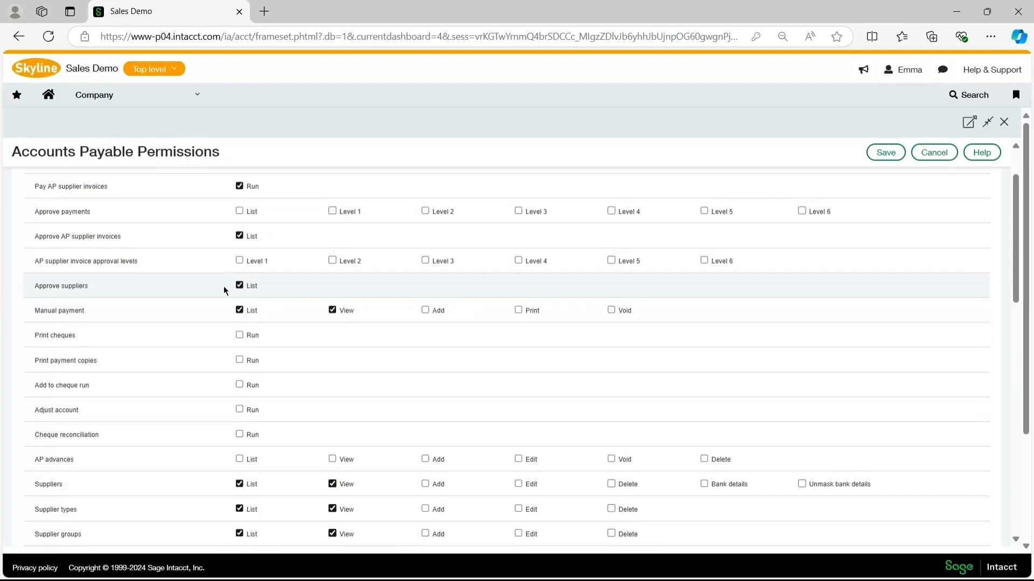
pyautogui.scroll(-2, 231, 340)
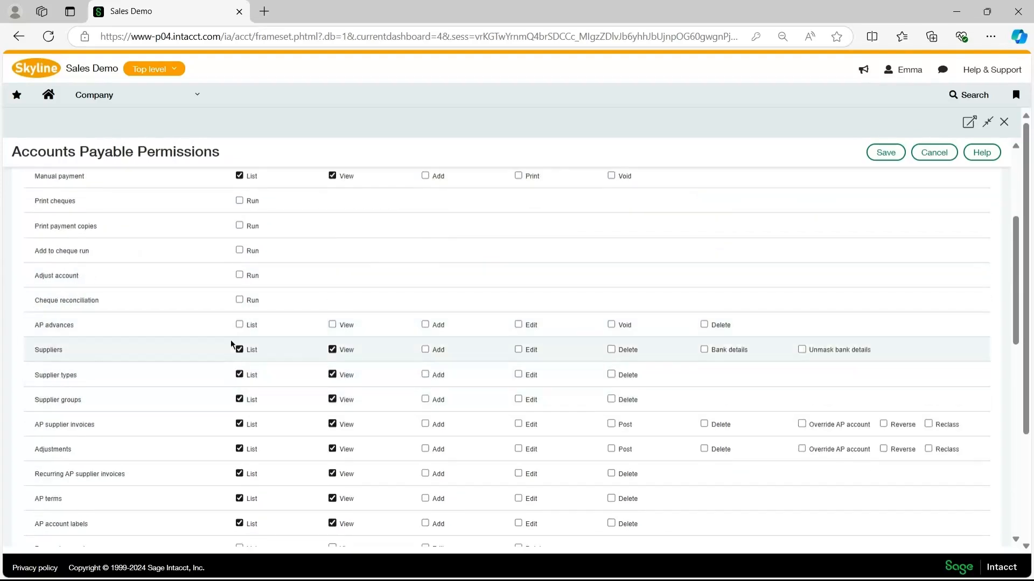
pyautogui.click(425, 350)
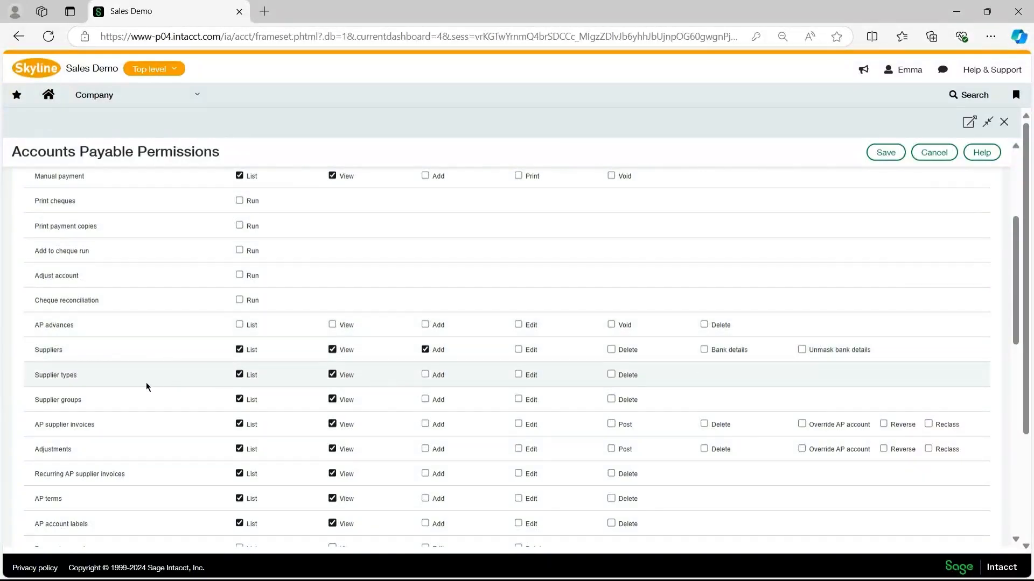
pyautogui.scroll(-1, 428, 357)
pyautogui.click(425, 357)
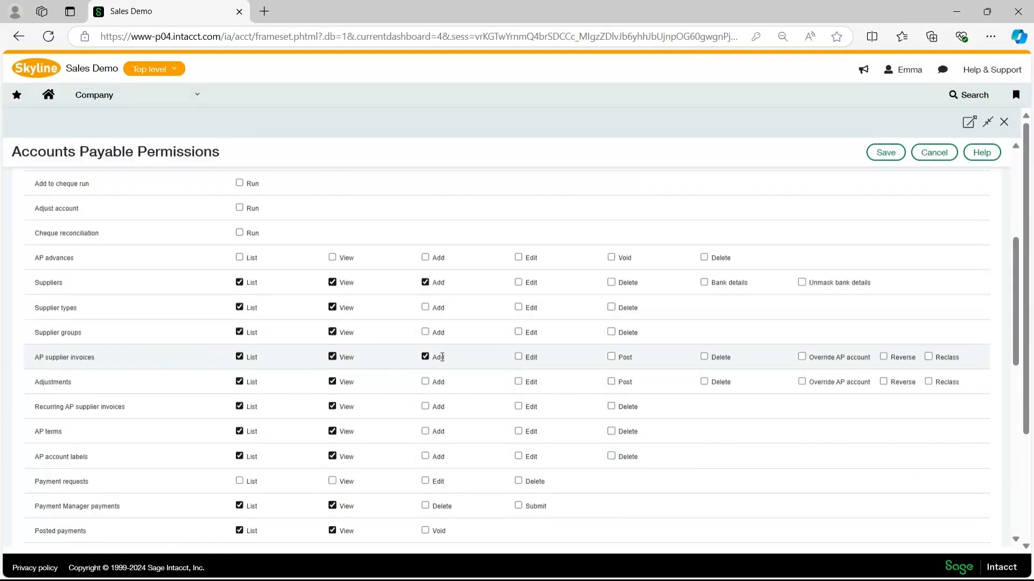
pyautogui.click(522, 358)
pyautogui.scroll(2, 501, 363)
pyautogui.scroll(-2, 500, 364)
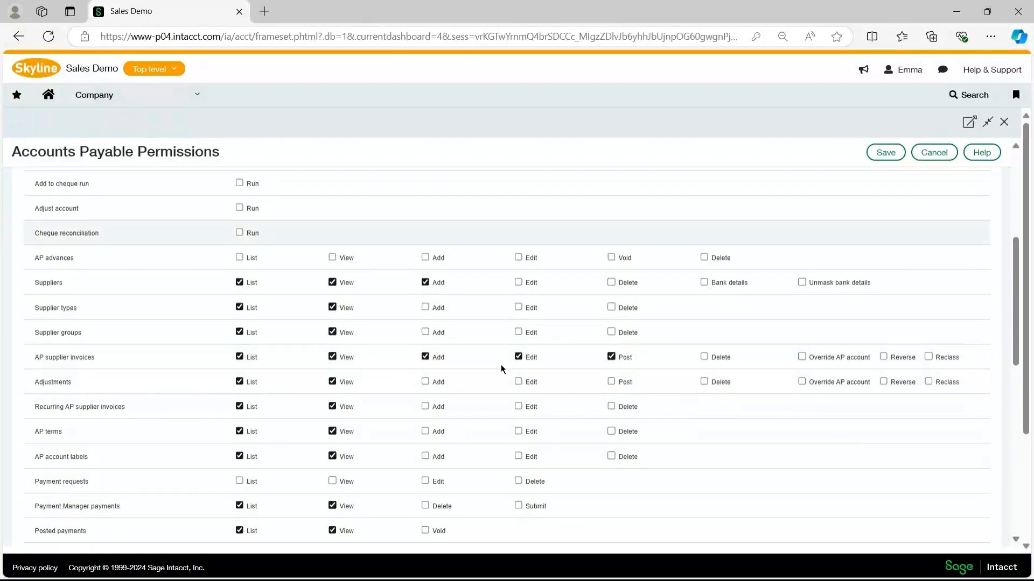
pyautogui.scroll(5, 538, 381)
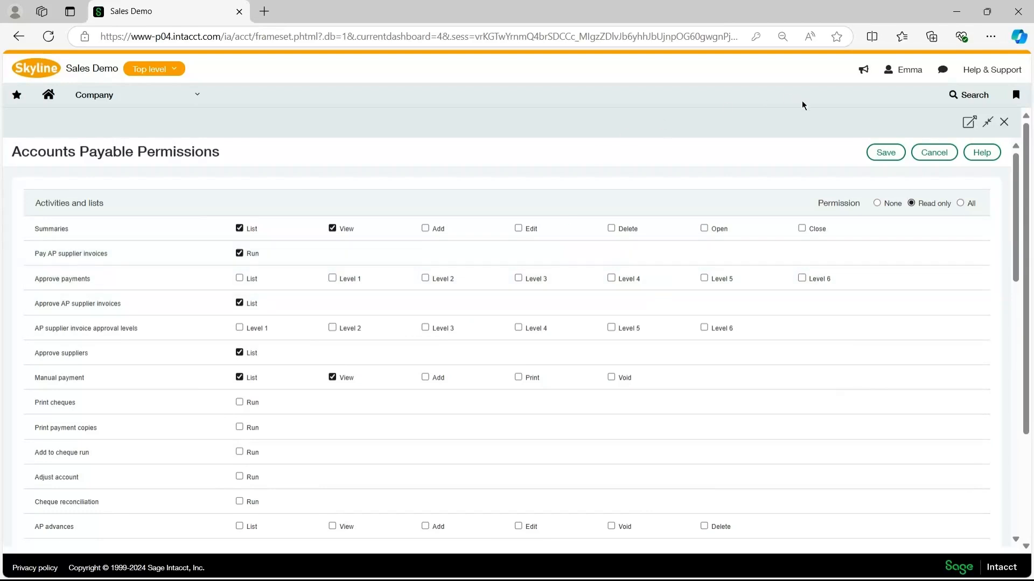
pyautogui.click(873, 152)
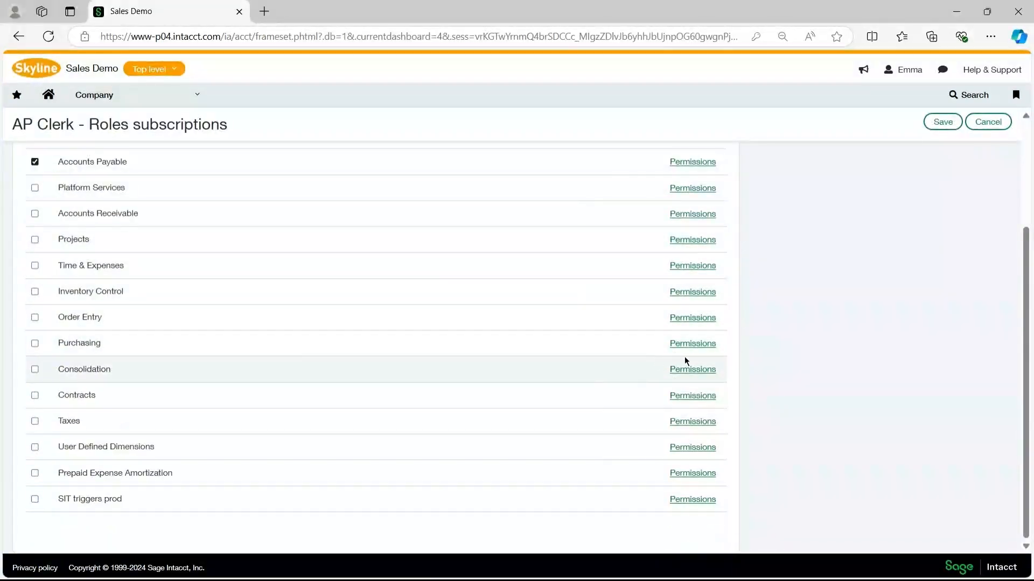
# - Grant All permissions for Purchasing activities, lists and reports, and save the AP Clerk role's subscriptions
pyautogui.click(698, 345)
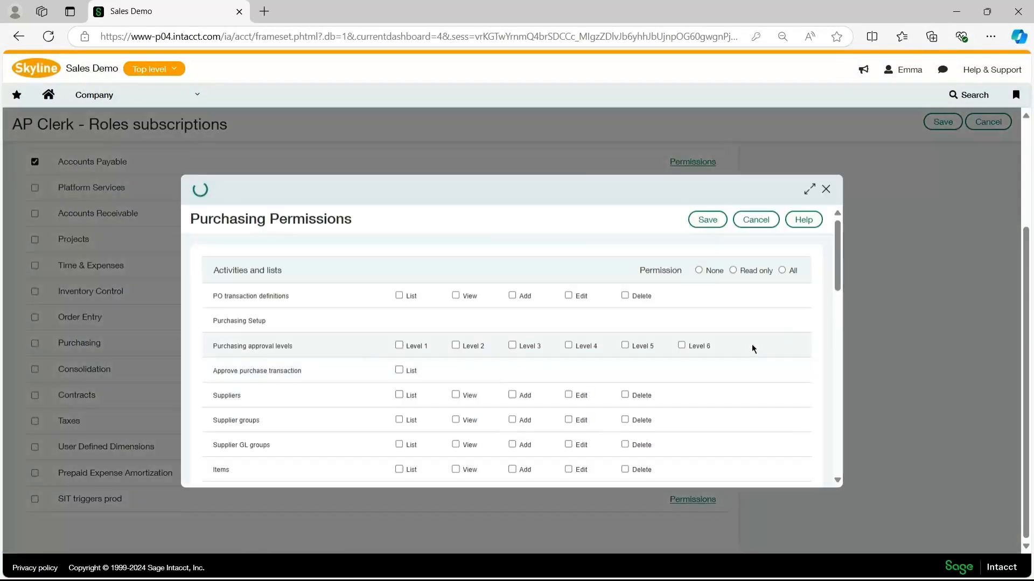
pyautogui.click(810, 189)
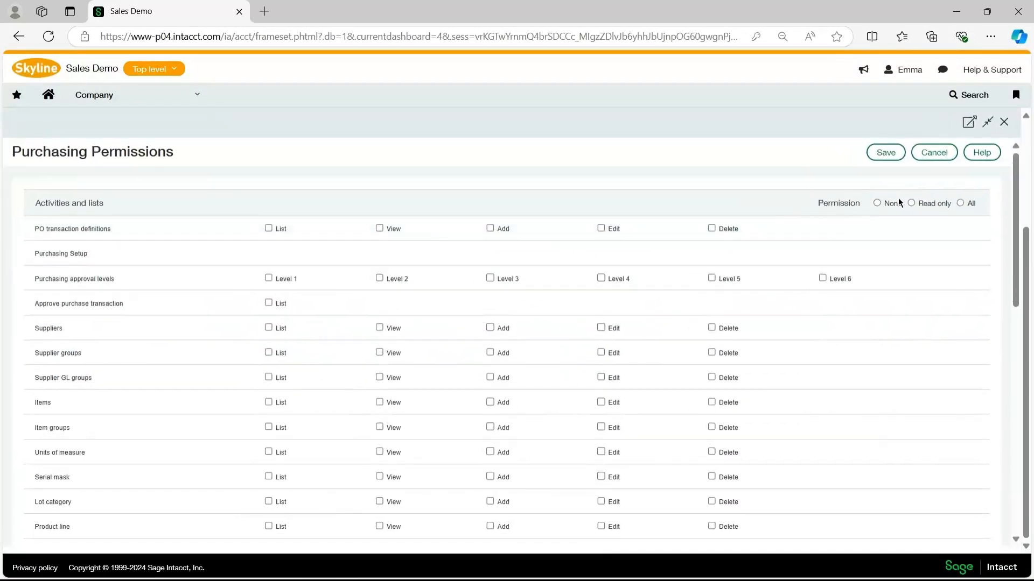
pyautogui.click(911, 203)
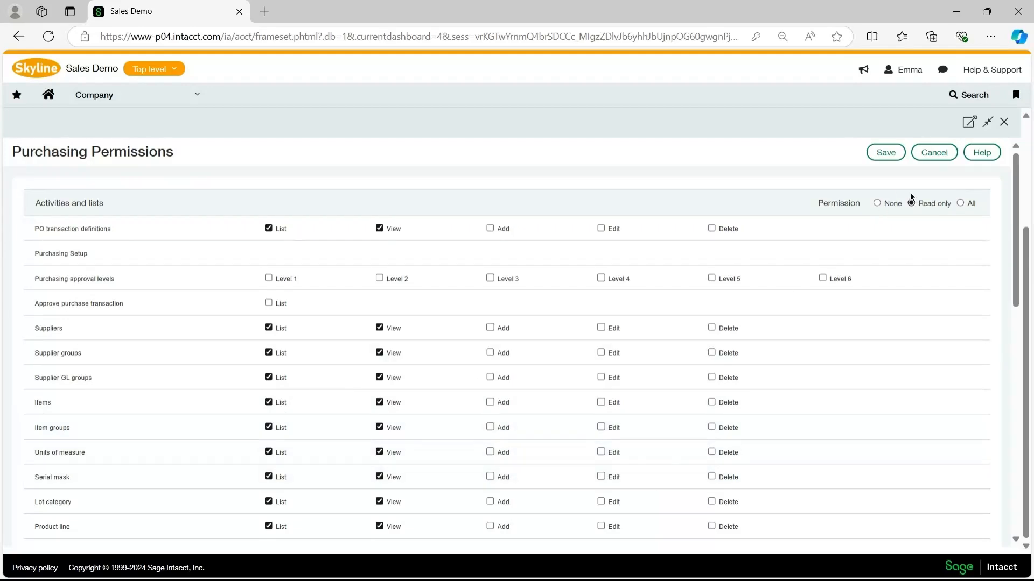
pyautogui.click(960, 204)
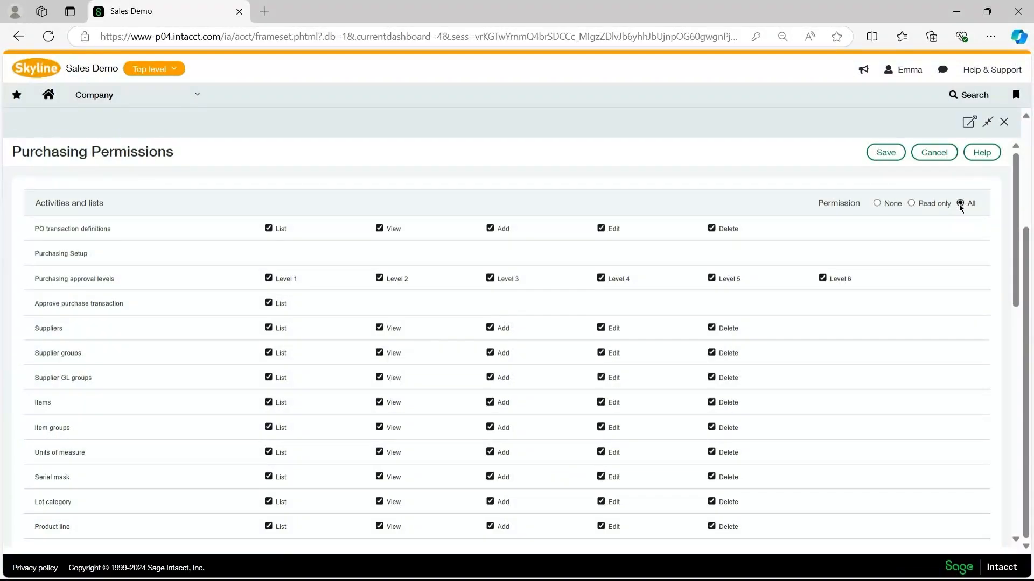
pyautogui.scroll(-6, 635, 232)
pyautogui.scroll(-4, 636, 234)
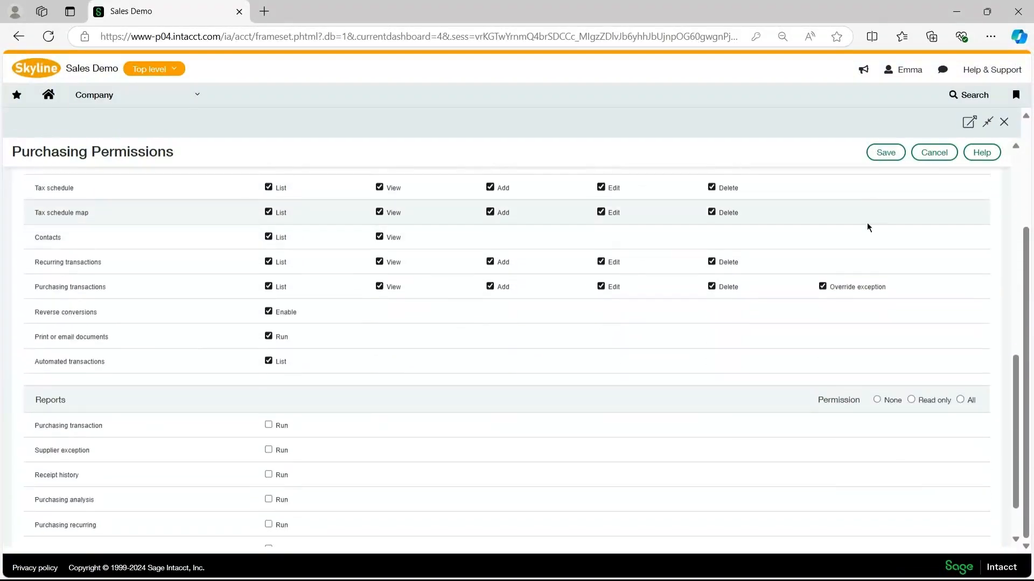
pyautogui.click(960, 339)
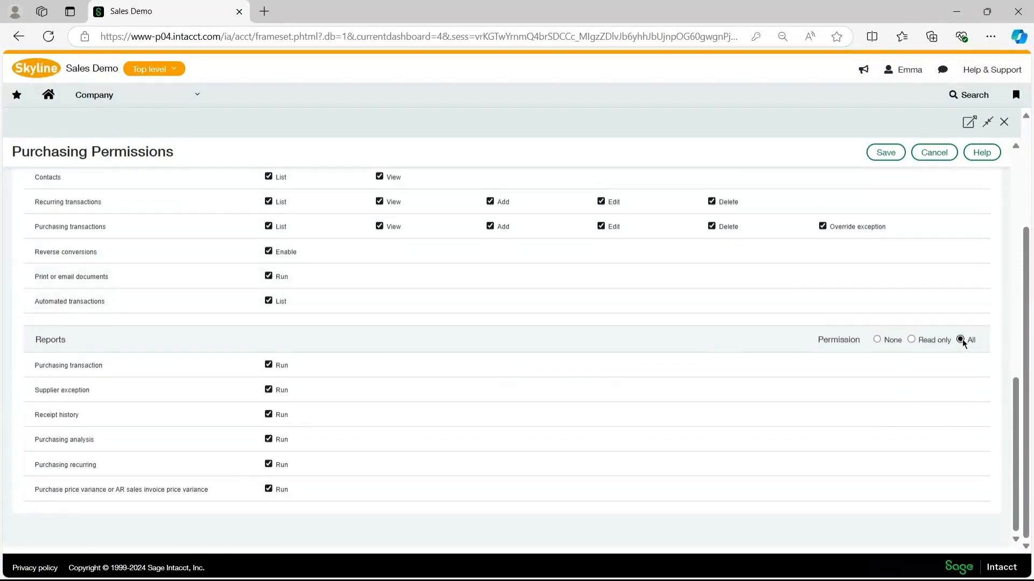
pyautogui.click(923, 154)
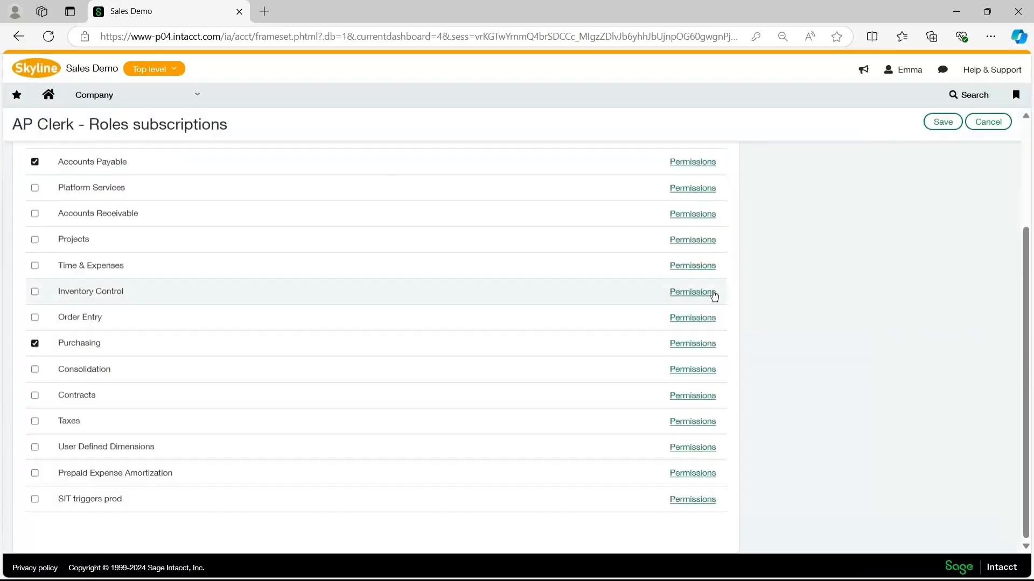
pyautogui.scroll(3, 744, 304)
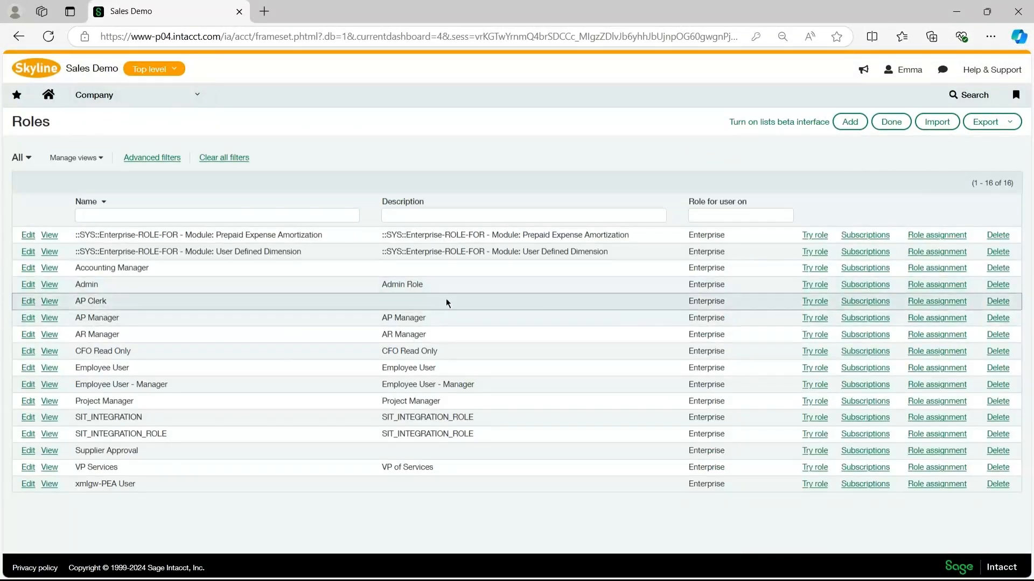
# - Review which modules the saved AP Clerk role is subscribed to and return to the roles list
pyautogui.click(871, 305)
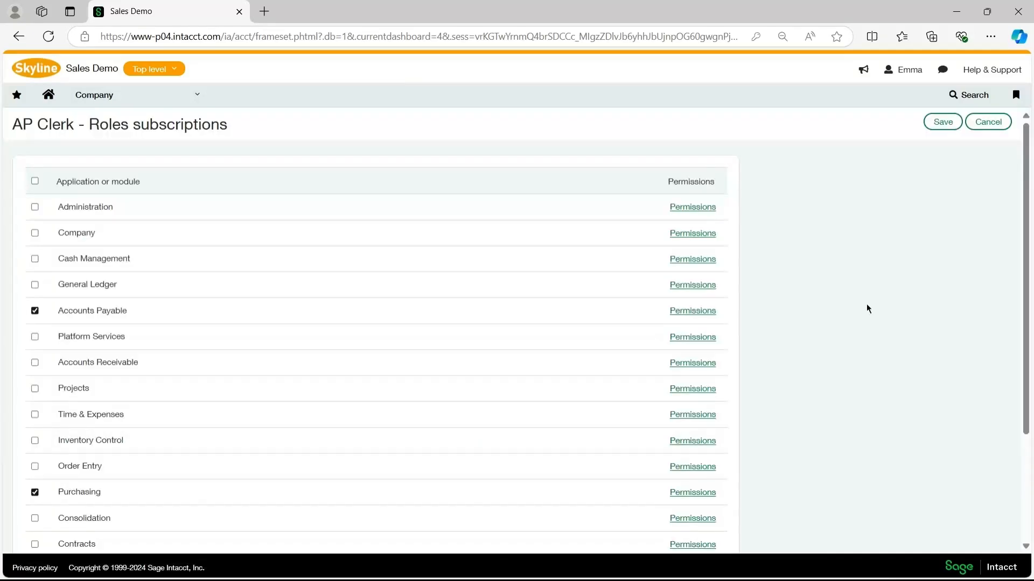
pyautogui.scroll(-3, 454, 215)
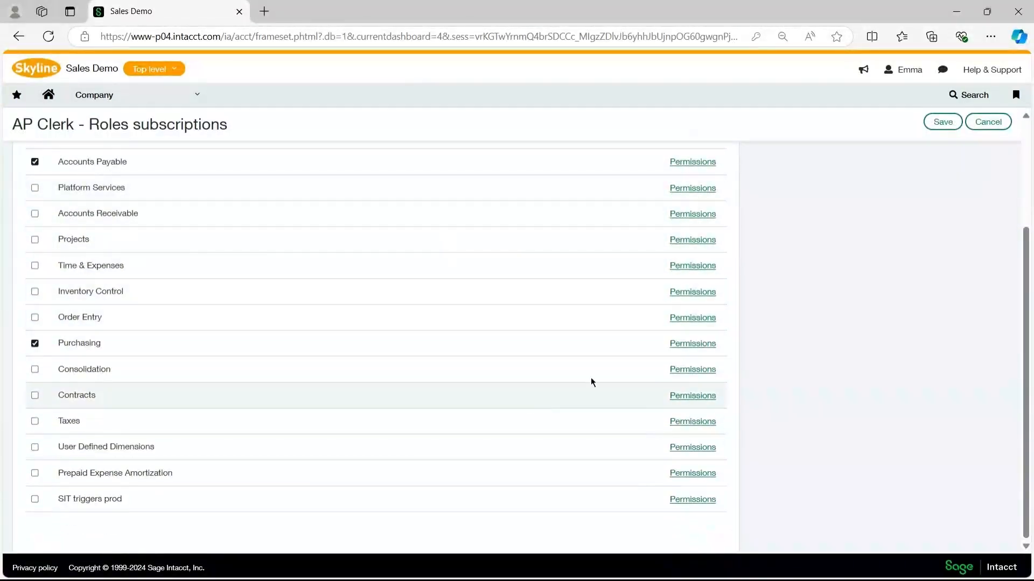
pyautogui.click(988, 122)
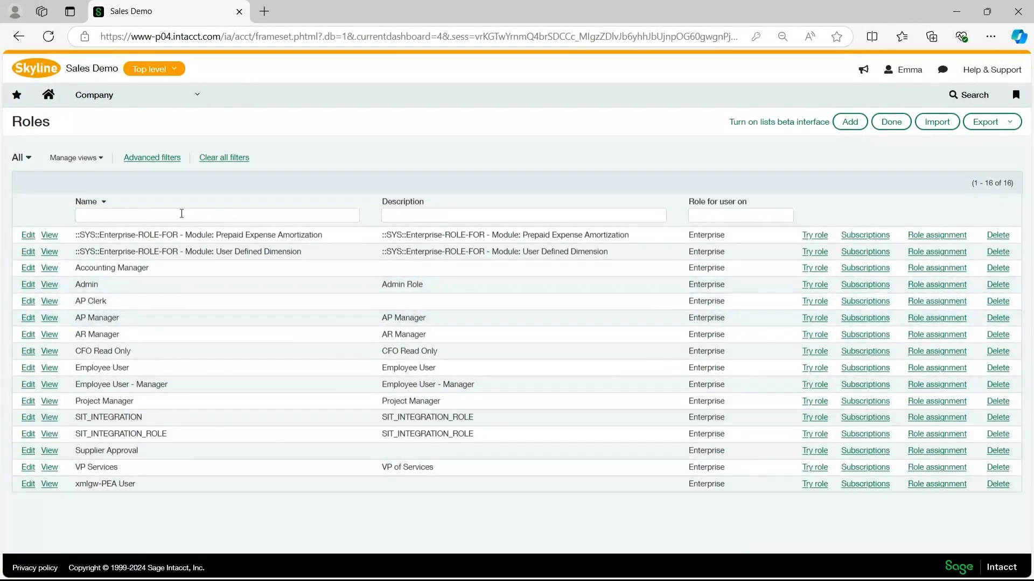
# - Edit the Accounting Manager's record in the company's users list and add AP Clerk as the second role
pyautogui.click(177, 101)
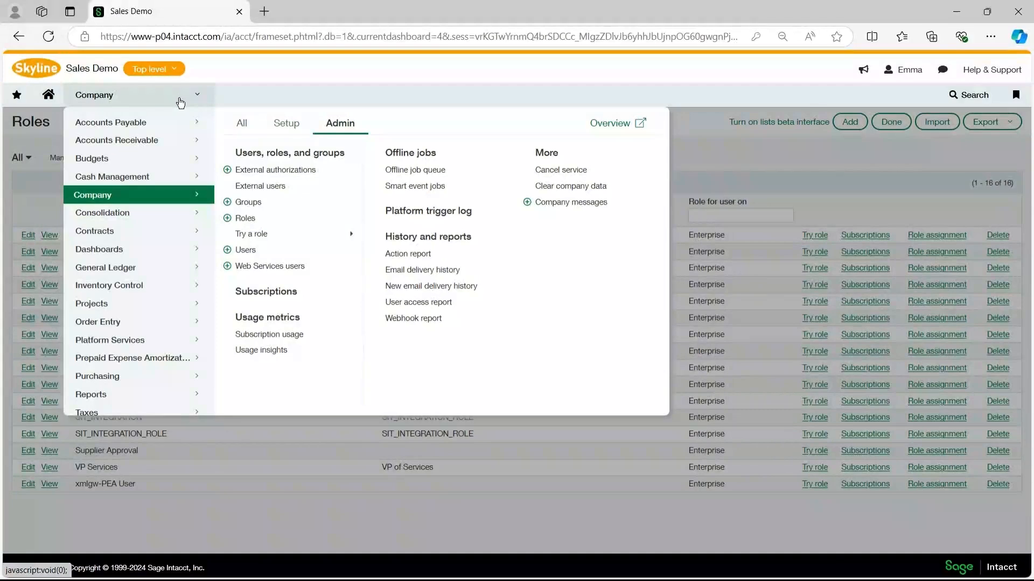
pyautogui.click(266, 255)
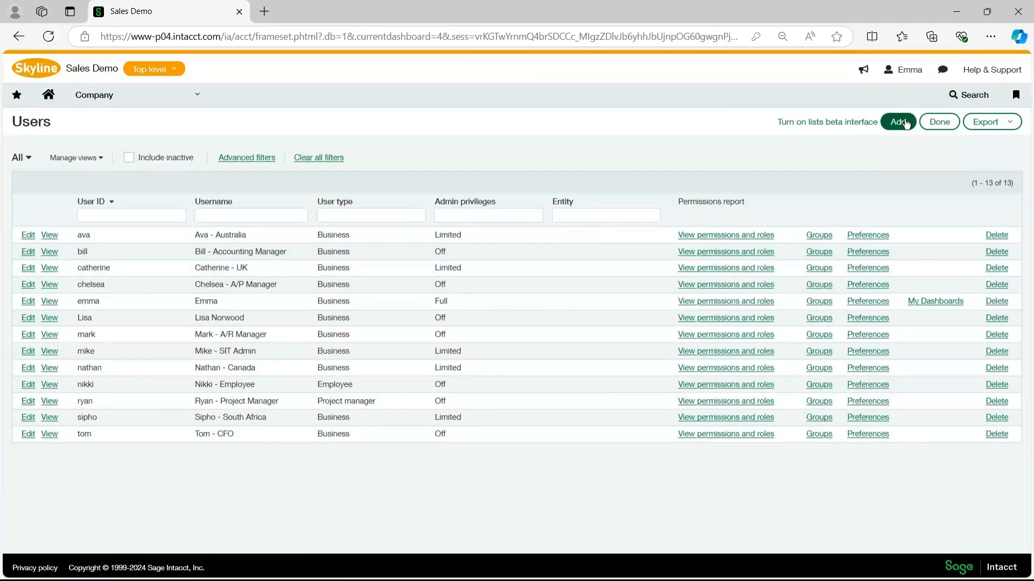
pyautogui.click(22, 254)
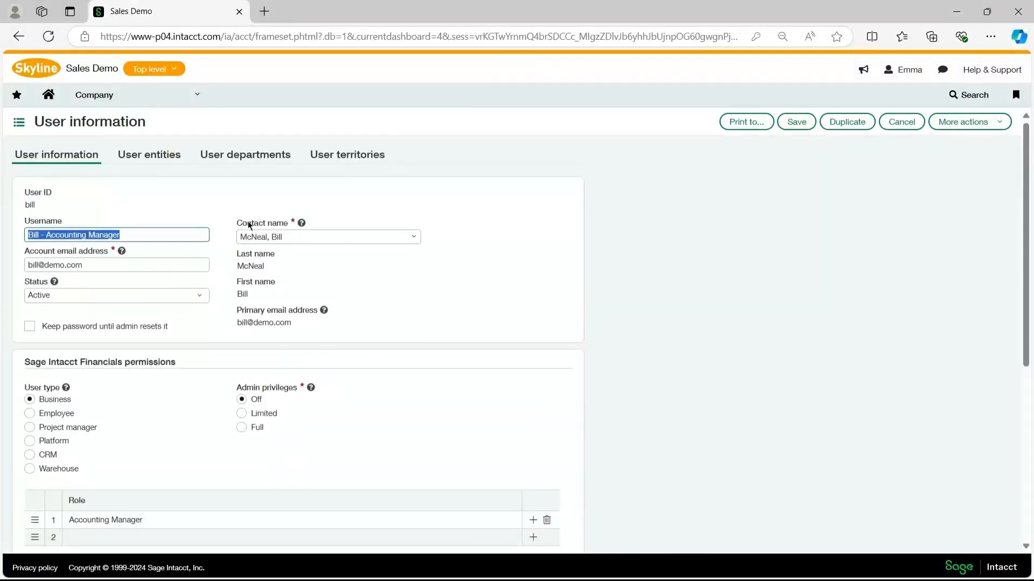
pyautogui.scroll(-3, 56, 167)
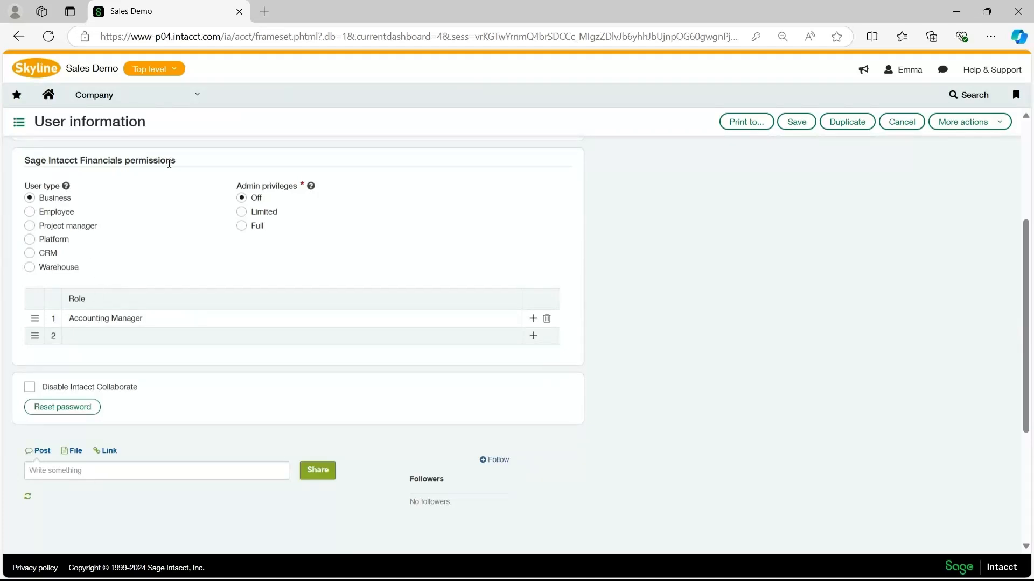
pyautogui.click(115, 339)
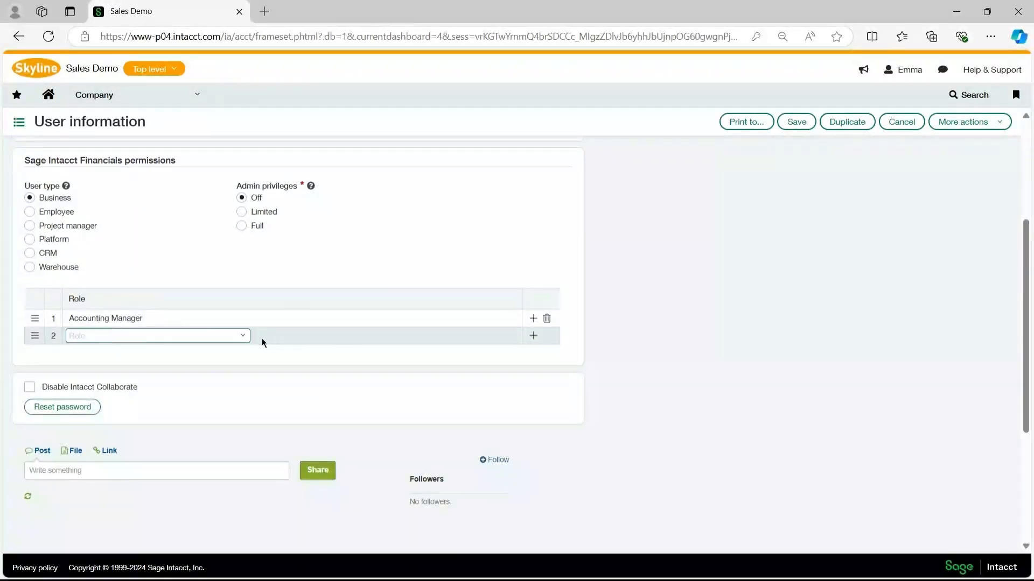
pyautogui.click(243, 337)
pyautogui.click(161, 438)
pyautogui.scroll(4, 485, 321)
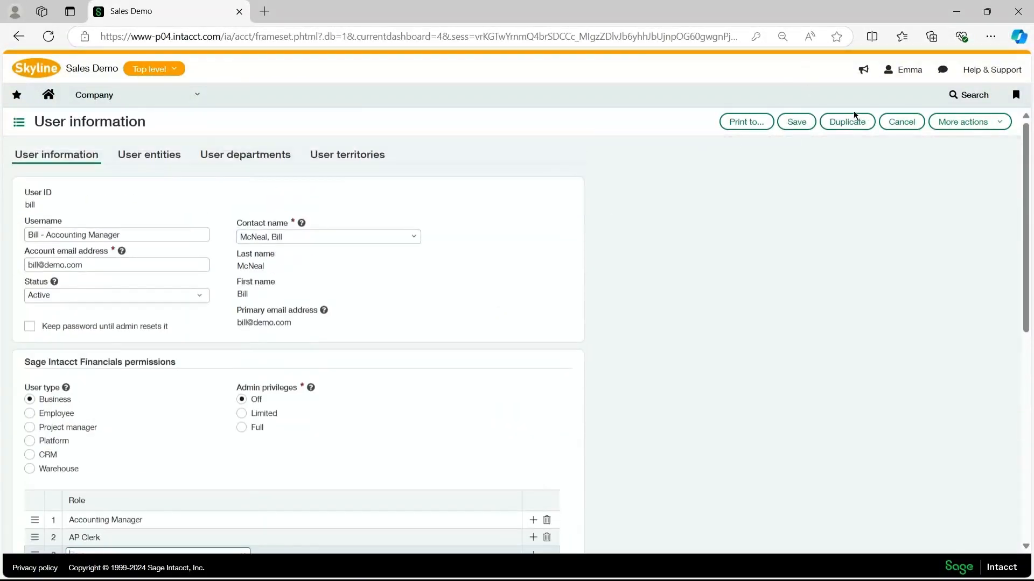
pyautogui.click(912, 124)
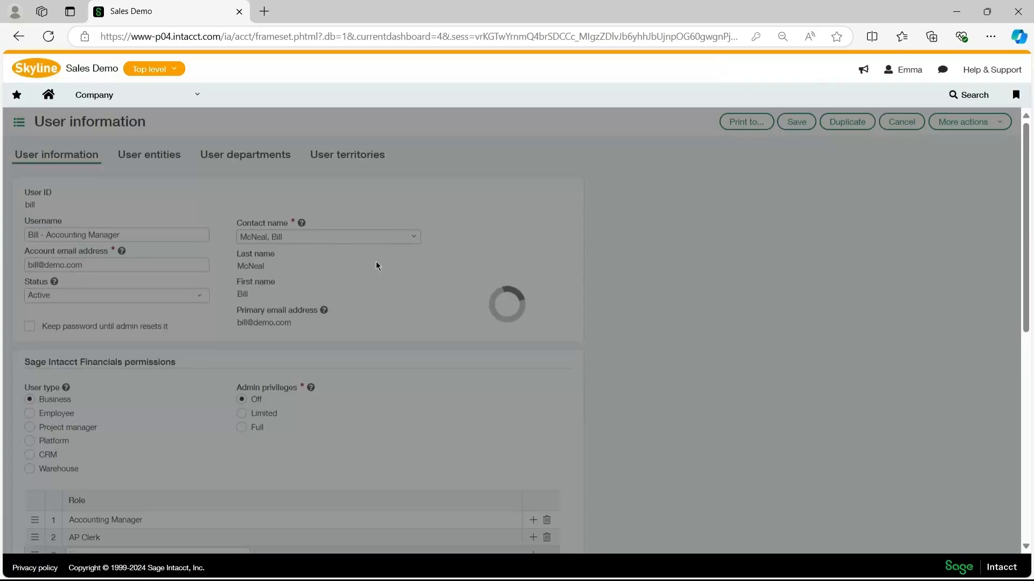